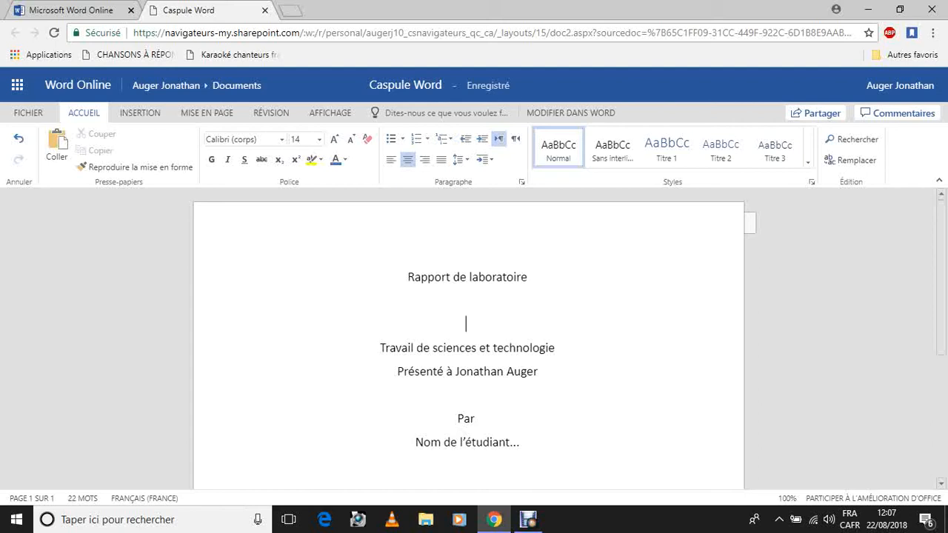
# Apply bold to the title "Rapport de laboratoire" and remove the bold again.
pyautogui.moveTo(528, 277); pyautogui.dragTo(407, 277)
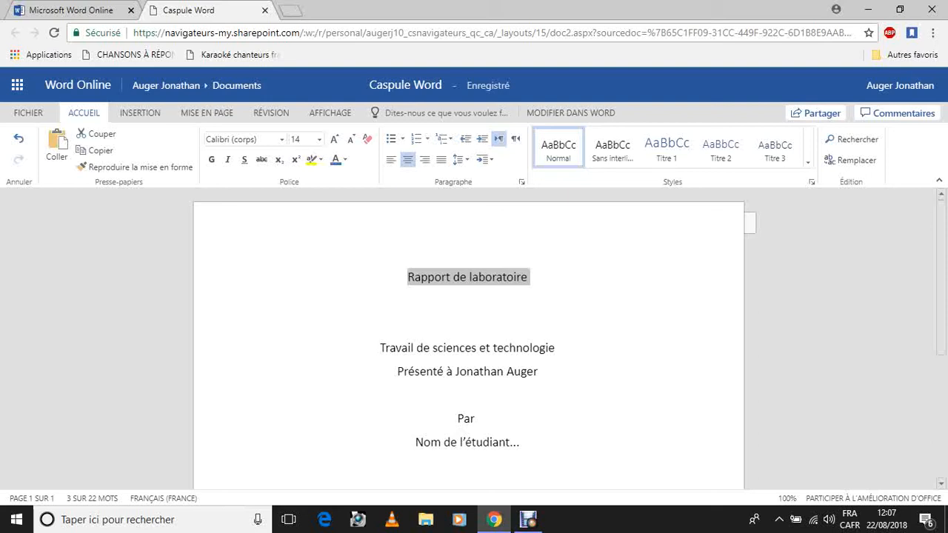
pyautogui.click(529, 277)
pyautogui.moveTo(529, 277); pyautogui.dragTo(407, 277)
pyautogui.moveTo(409, 277); pyautogui.dragTo(531, 278)
pyautogui.click(211, 160)
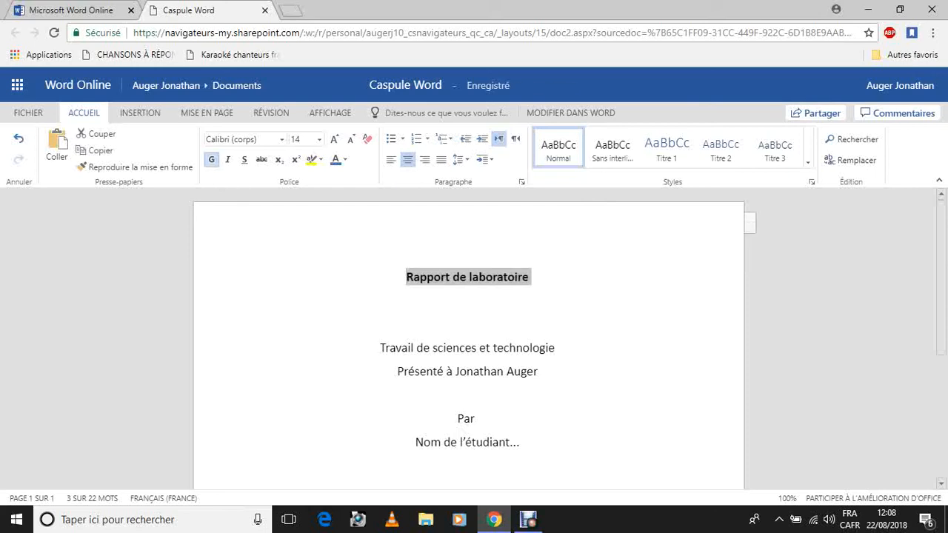
pyautogui.click(466, 301)
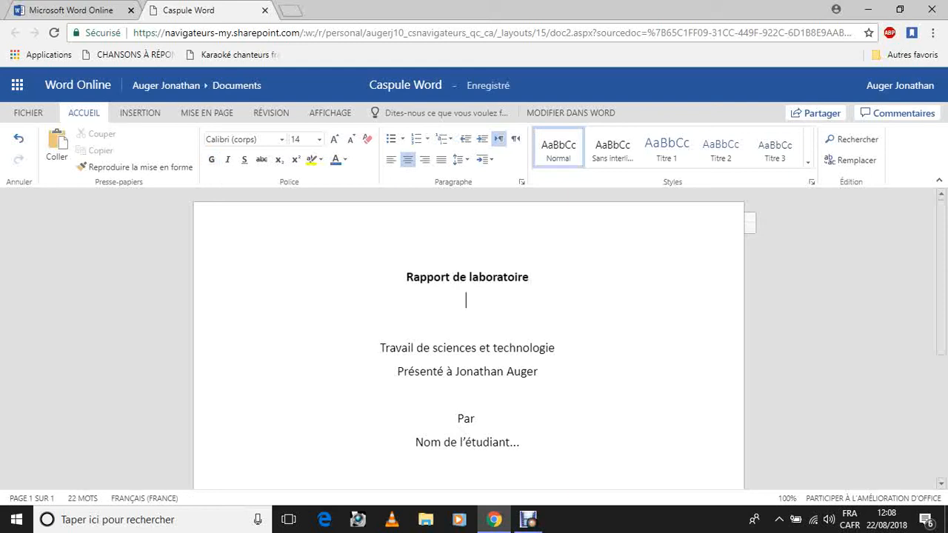
pyautogui.moveTo(406, 278); pyautogui.dragTo(528, 277)
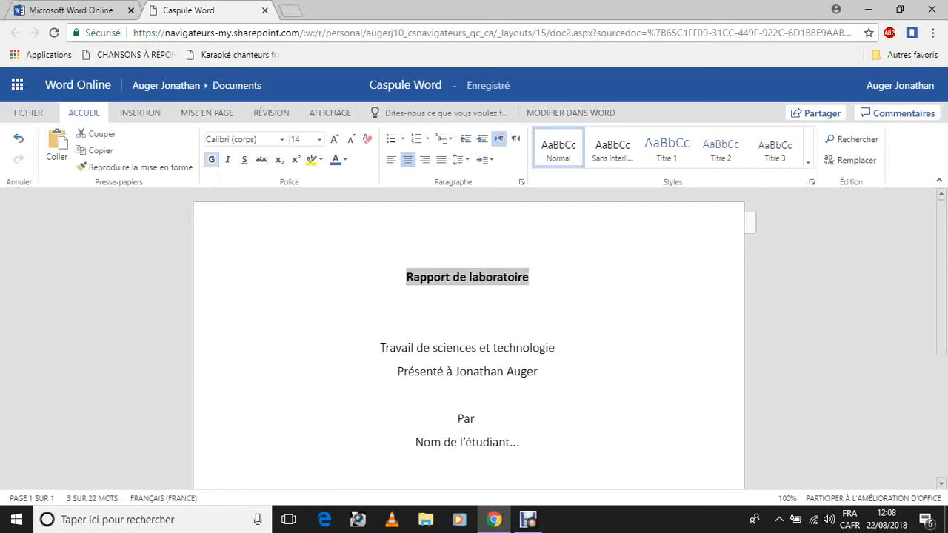
pyautogui.click(211, 159)
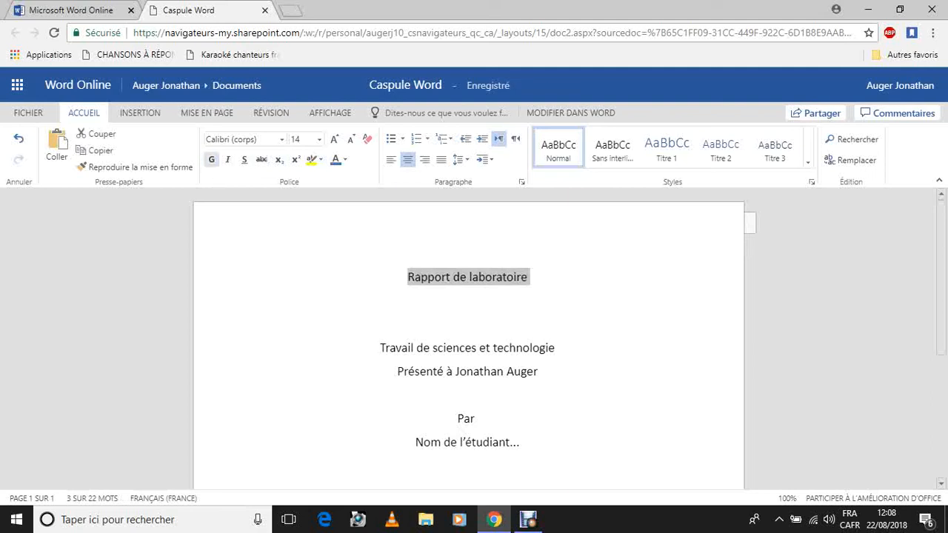
# Make the line "Travail de sciences et technologie" bold and italicize the "Présenté à" line below it.
pyautogui.moveTo(381, 347); pyautogui.dragTo(558, 348)
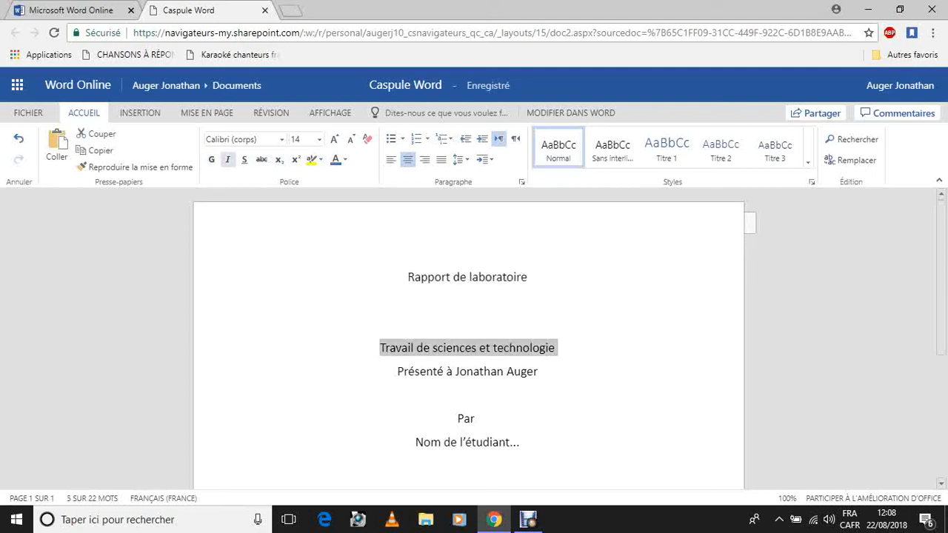
pyautogui.click(211, 160)
pyautogui.moveTo(397, 371); pyautogui.dragTo(540, 371)
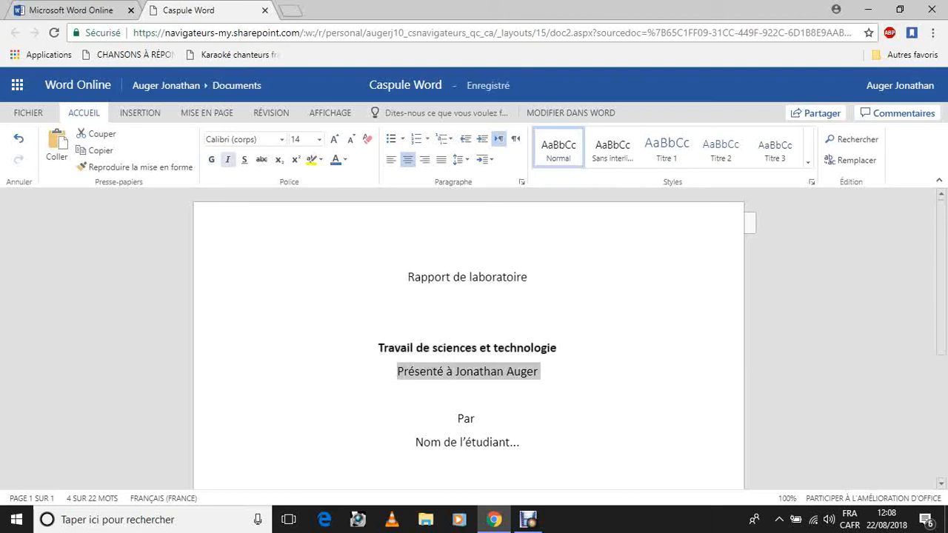
pyautogui.click(227, 159)
# Underline the title "Rapport de laboratoire".
pyautogui.moveTo(408, 277); pyautogui.dragTo(530, 277)
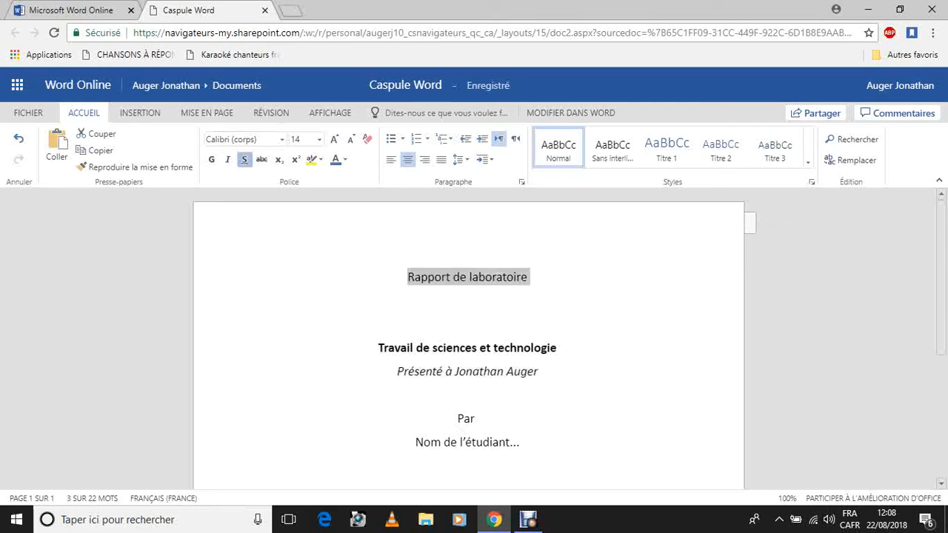
pyautogui.click(244, 159)
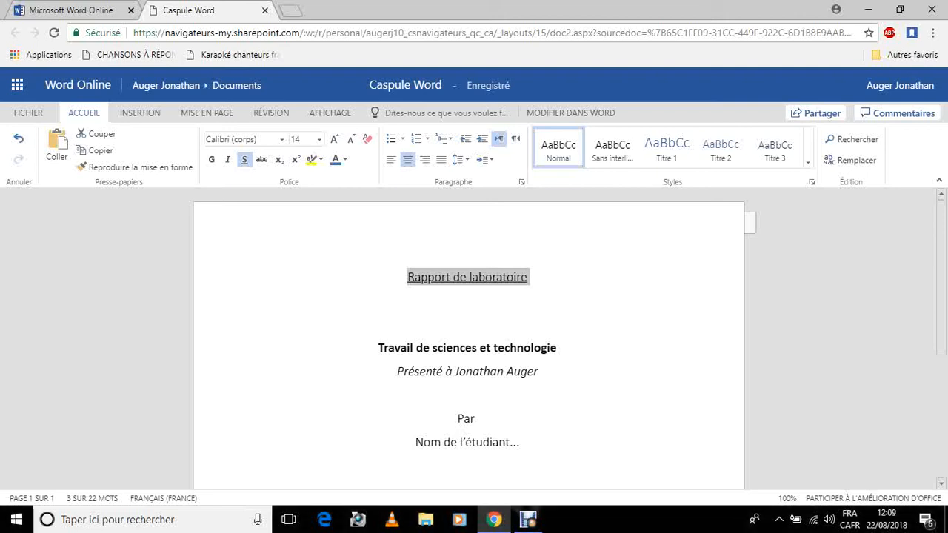
pyautogui.click(466, 301)
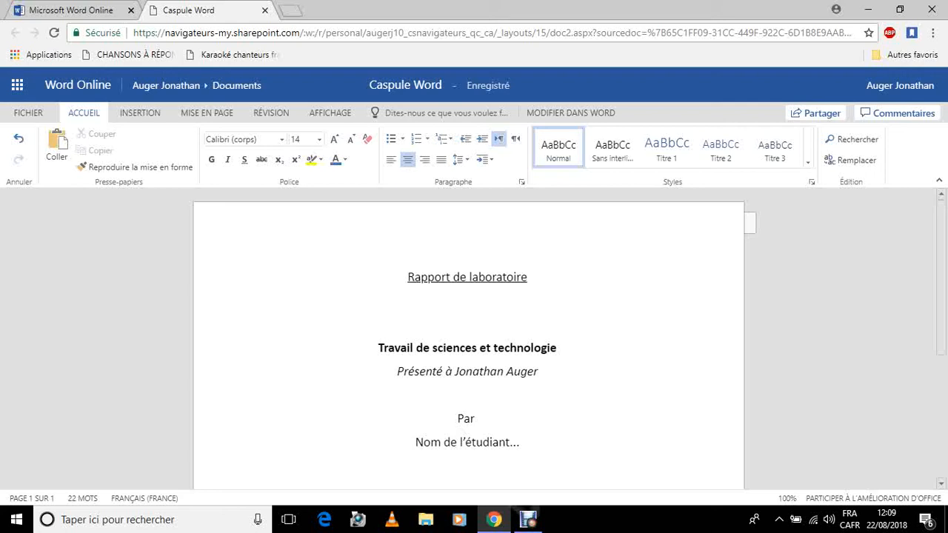
# Set the document zoom to 50% to view the whole title page.
pyautogui.scroll(-3, 468, 338)
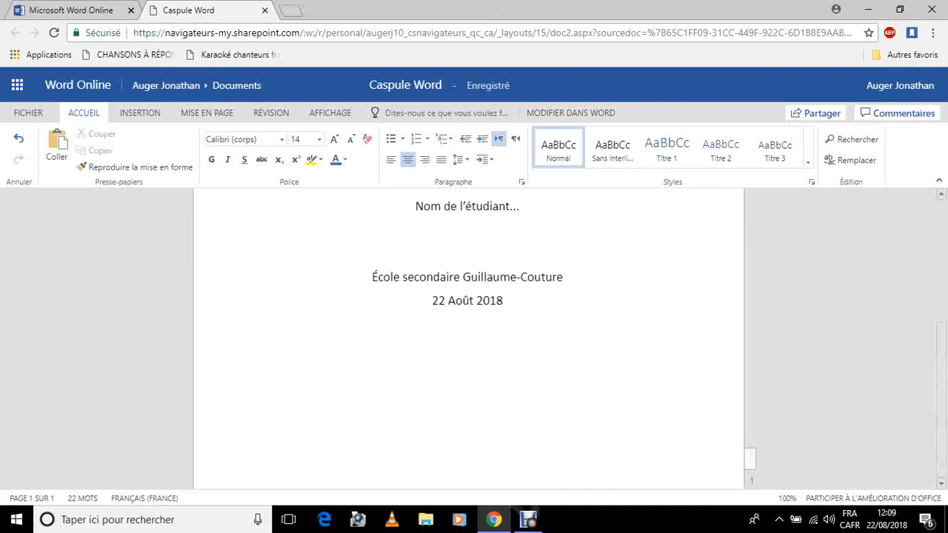
pyautogui.scroll(3, 468, 339)
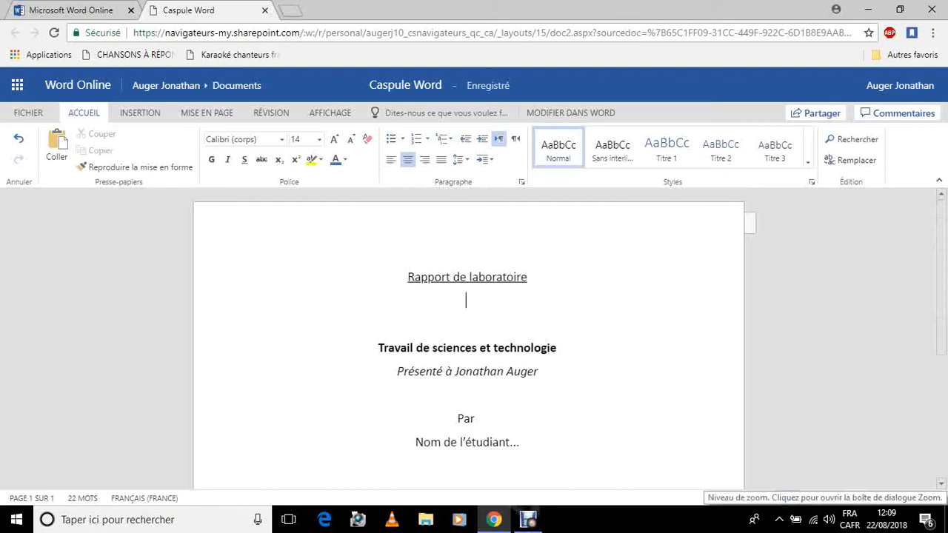
pyautogui.click(788, 499)
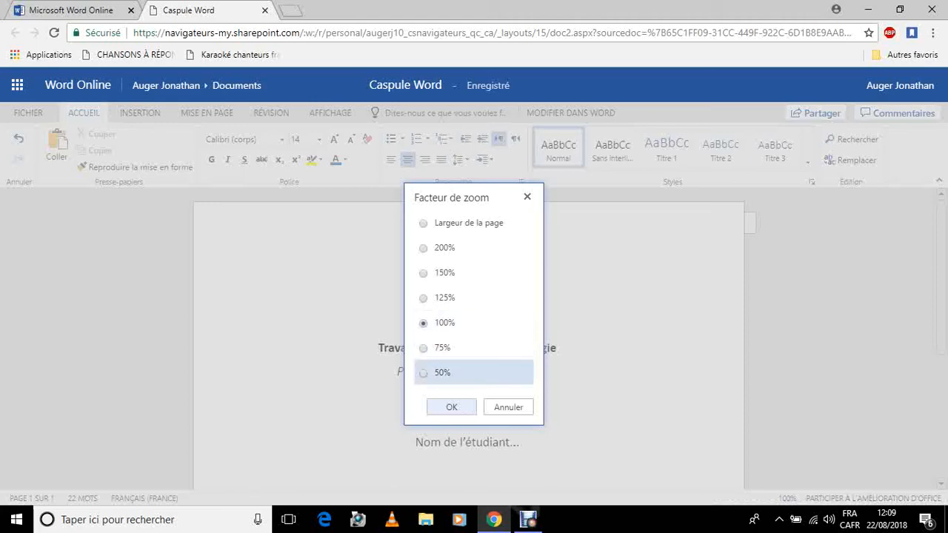
pyautogui.click(424, 373)
pyautogui.click(452, 408)
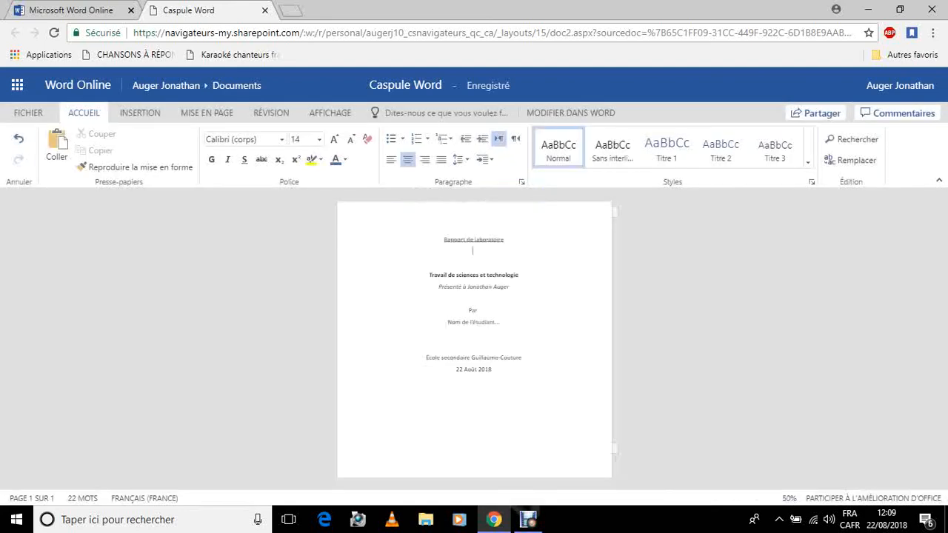
# Insert two blank lines above the title "Rapport de laboratoire" and two more above "Par".
pyautogui.click(445, 240)
pyautogui.press('Return')
pyautogui.press('Return')
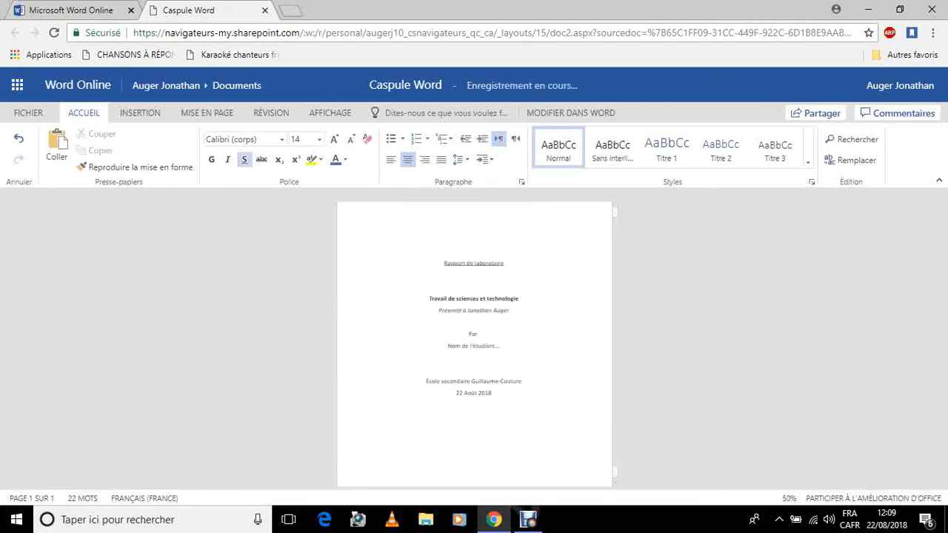
pyautogui.click(472, 322)
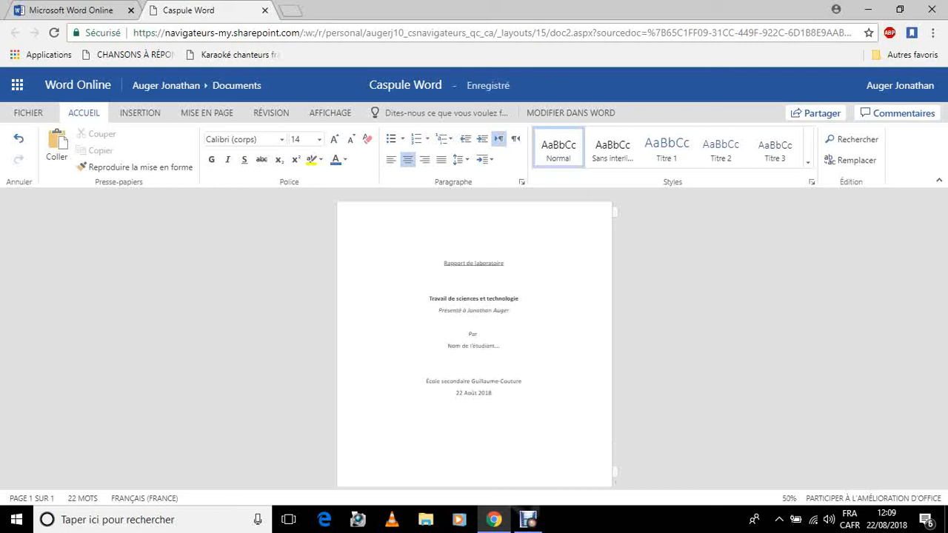
pyautogui.press('Return')
pyautogui.press('Return')
# Insert two blank lines above "Travail de sciences et technologie" and two above "École secondaire Guillaume-Couture".
pyautogui.click(472, 286)
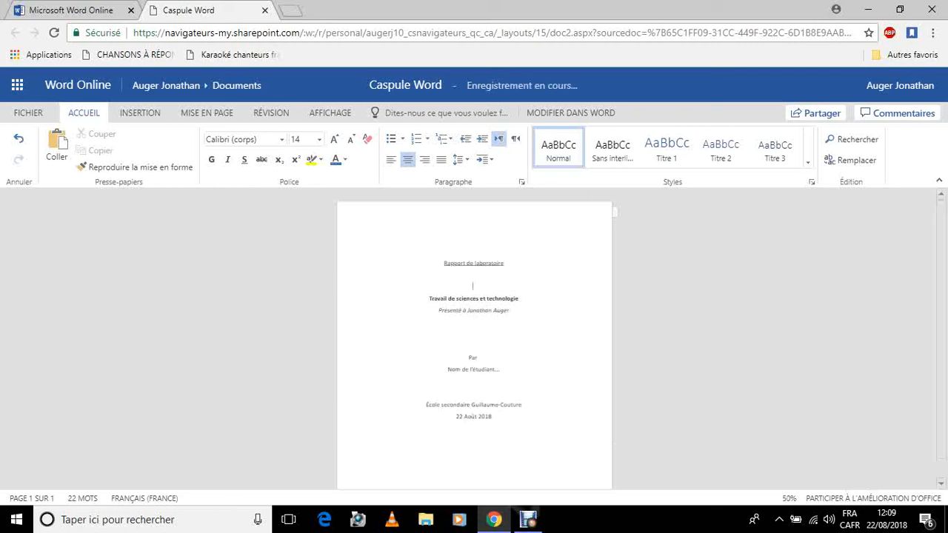
pyautogui.press('Return')
pyautogui.press('Return')
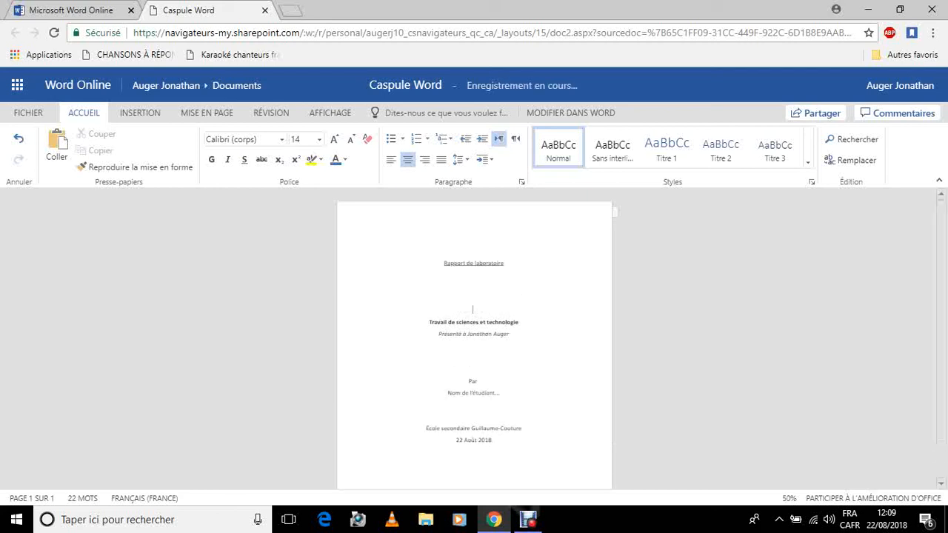
pyautogui.click(473, 416)
pyautogui.press('Return')
pyautogui.press('Return')
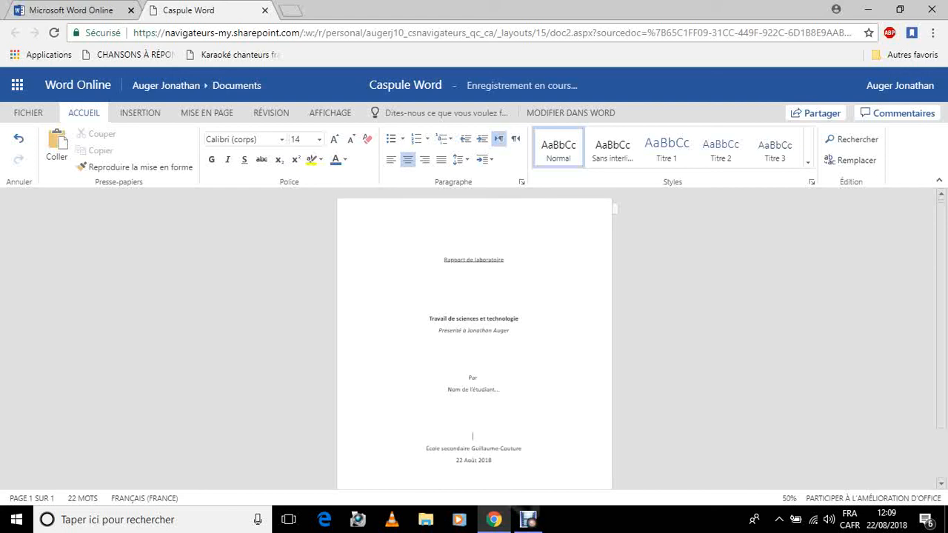
# Check the title page layout, place the cursor below the date, and set the document zoom to 125%.
pyautogui.scroll(-1, 474, 340)
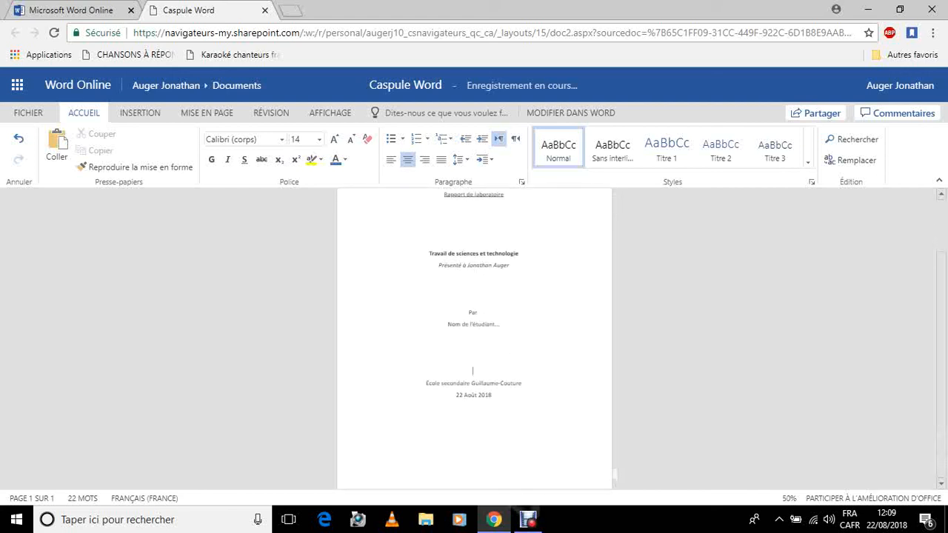
pyautogui.scroll(1, 474, 341)
pyautogui.scroll(-1, 475, 341)
pyautogui.scroll(1, 474, 338)
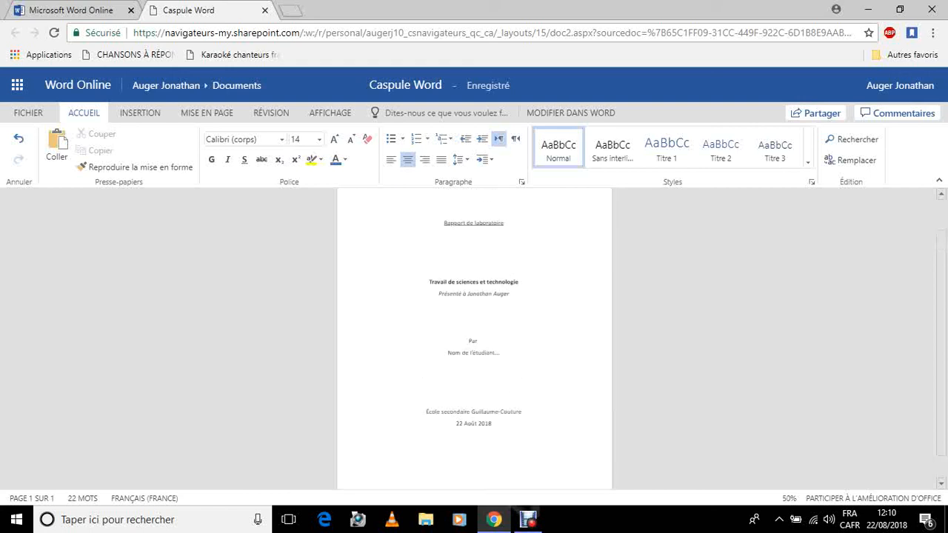
pyautogui.scroll(-1, 474, 339)
pyautogui.click(371, 418)
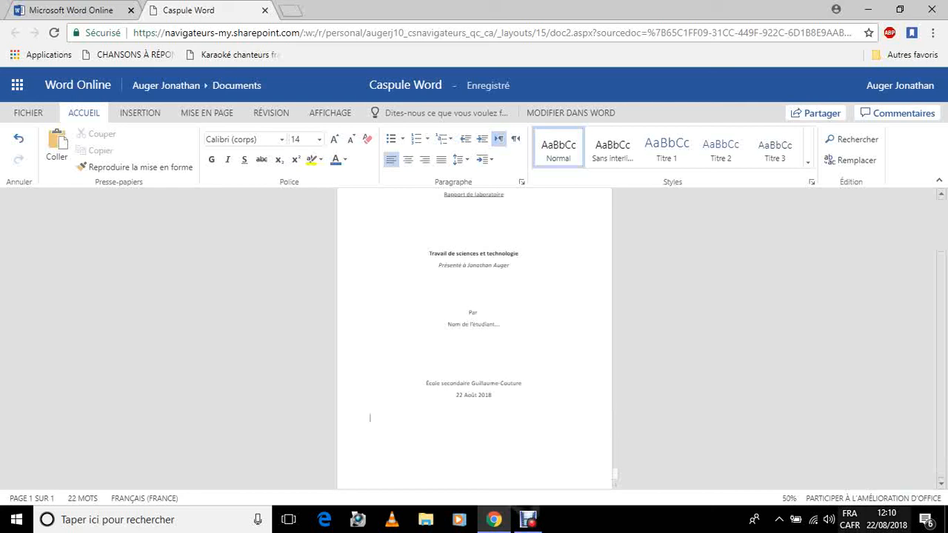
pyautogui.click(790, 498)
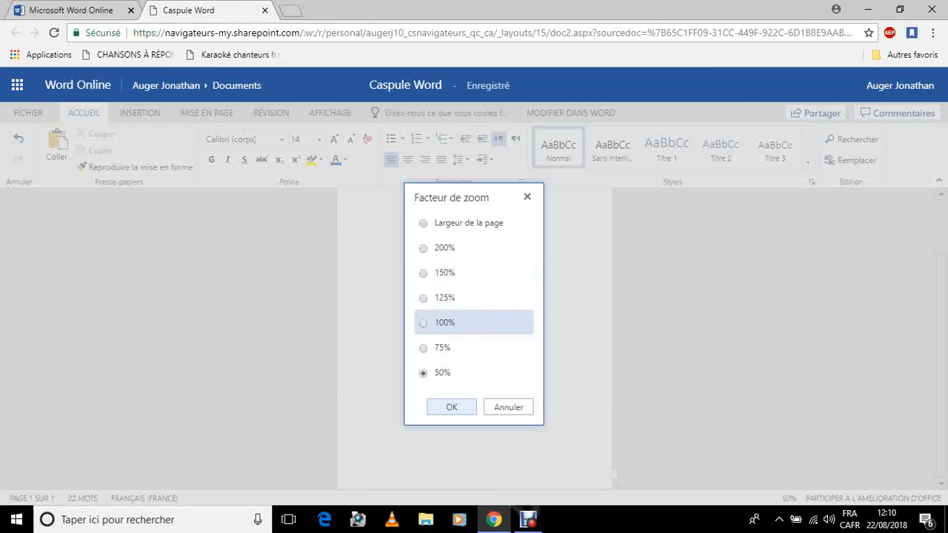
pyautogui.click(444, 298)
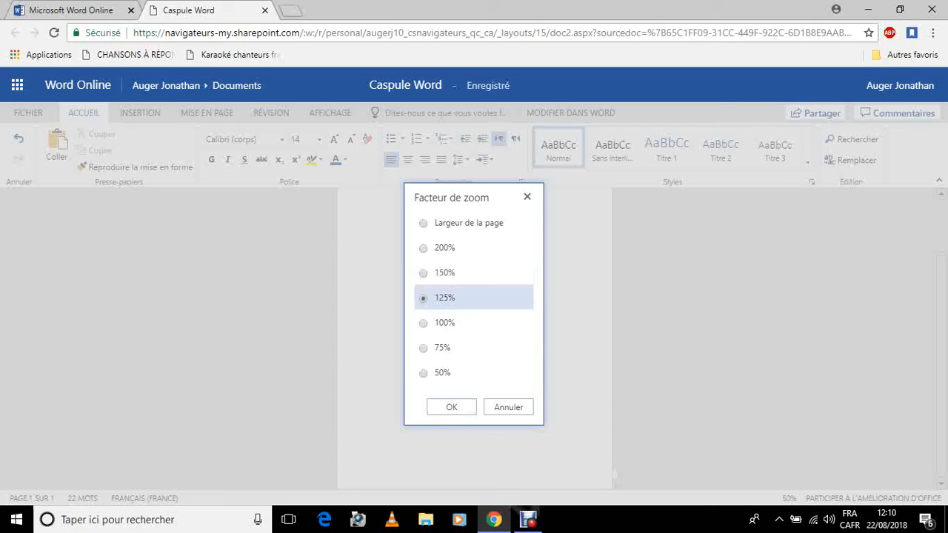
pyautogui.click(451, 408)
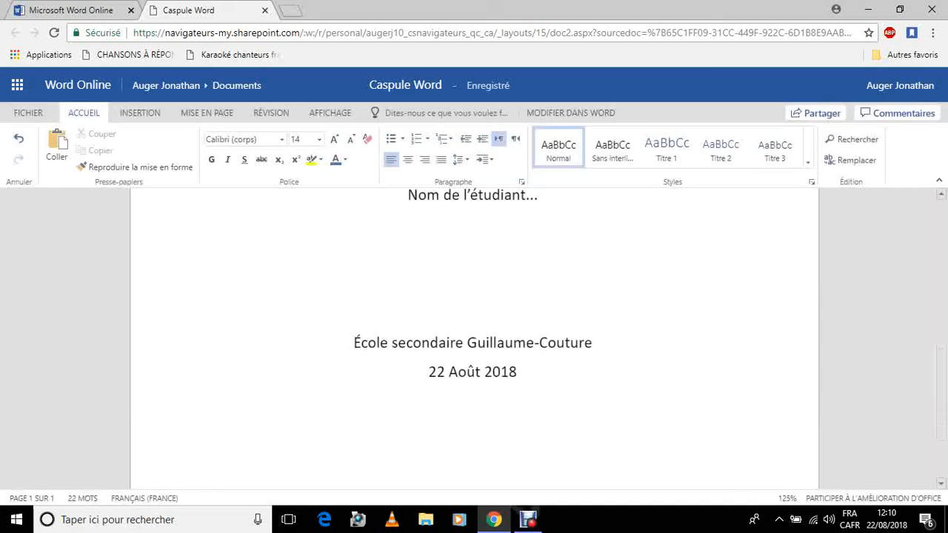
# Add the filler lines "Fldfjldsgjldgjlld" and "adglhdalgkh" below the date, separated by a blank line.
pyautogui.scroll(5, 474, 337)
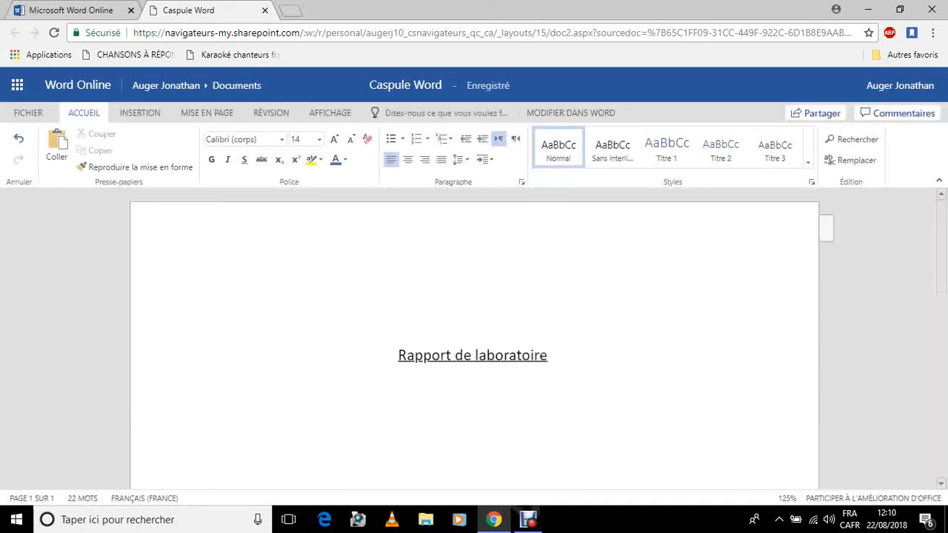
pyautogui.scroll(-2, 474, 337)
pyautogui.scroll(-6, 474, 337)
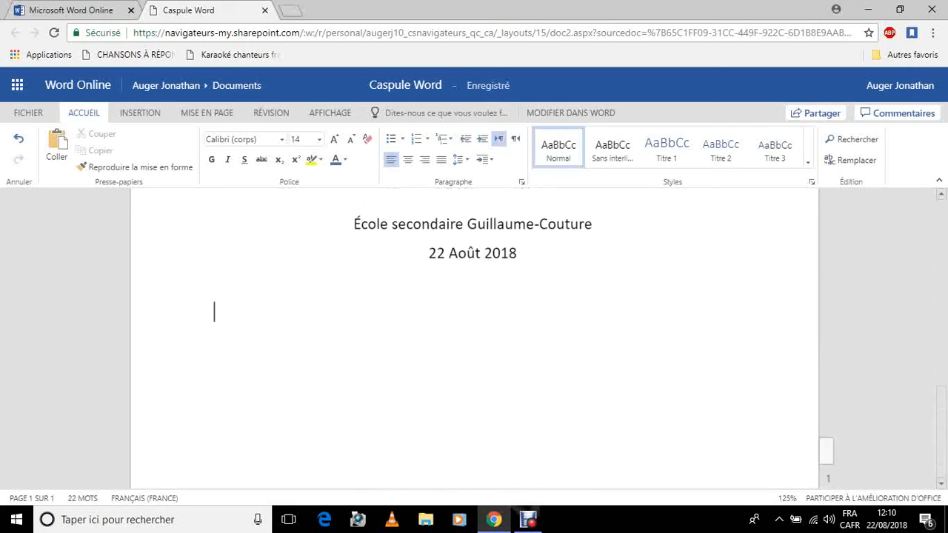
pyautogui.press('Return')
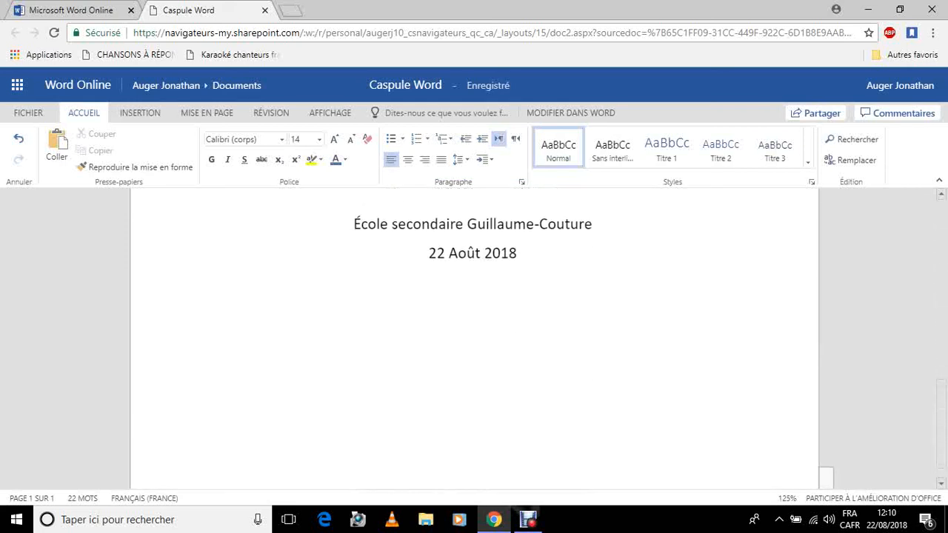
pyautogui.write('fldfjldsgjldgjlld')
pyautogui.press('Return')
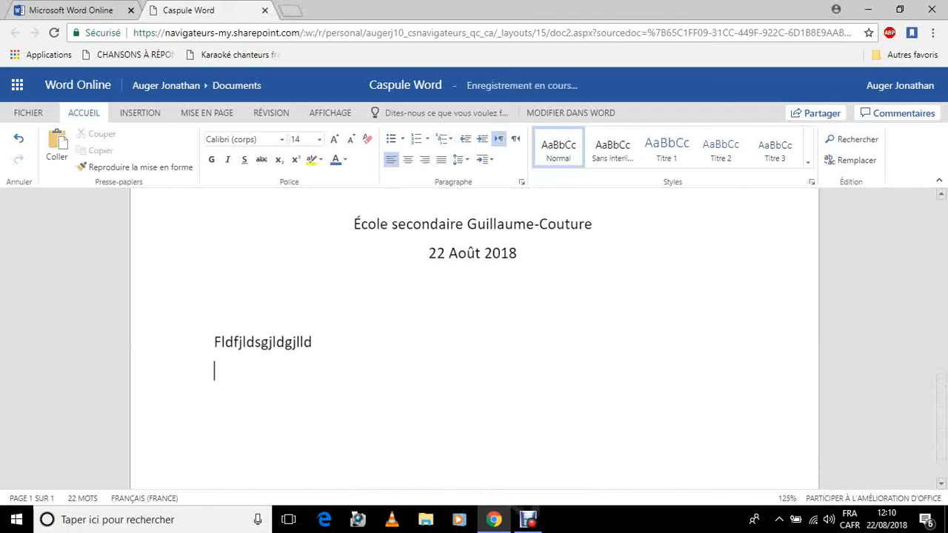
pyautogui.press('Return')
pyautogui.write('adglhdalgkh')
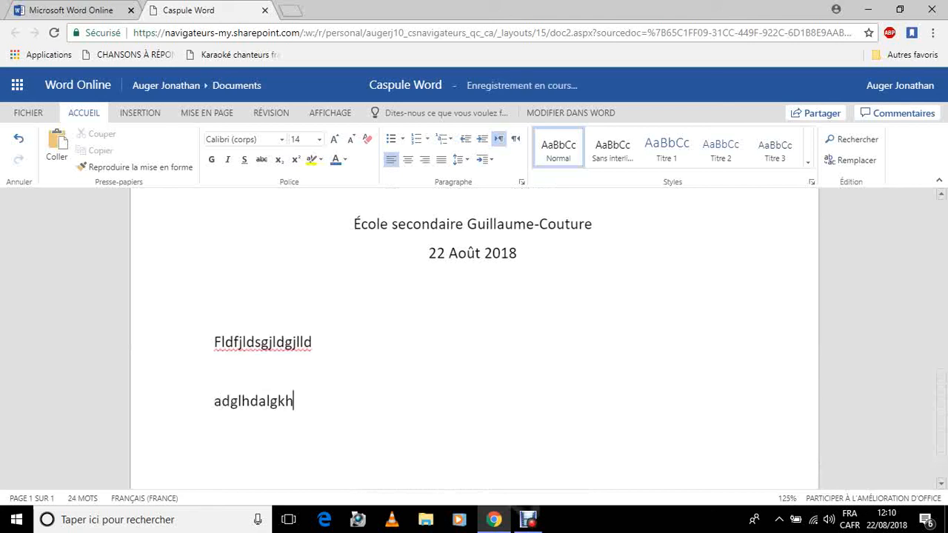
pyautogui.click(527, 520)
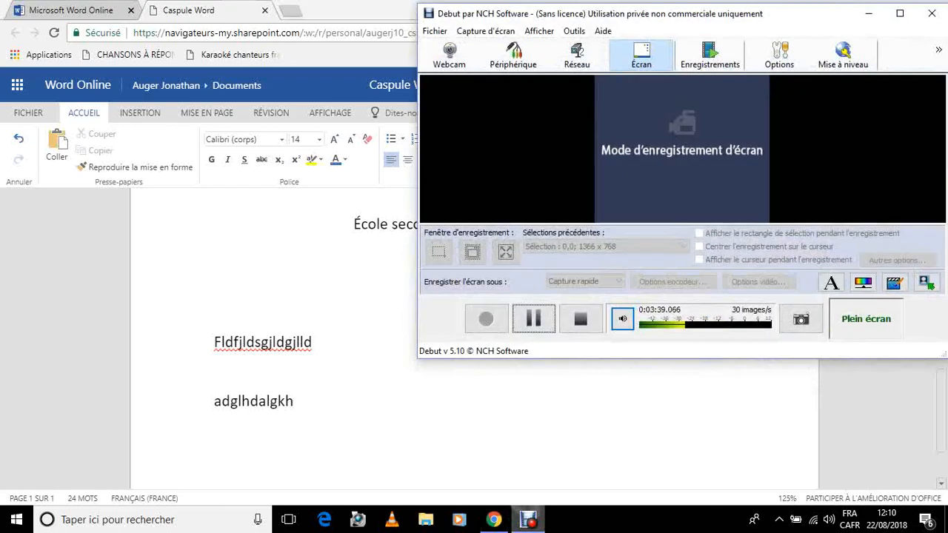